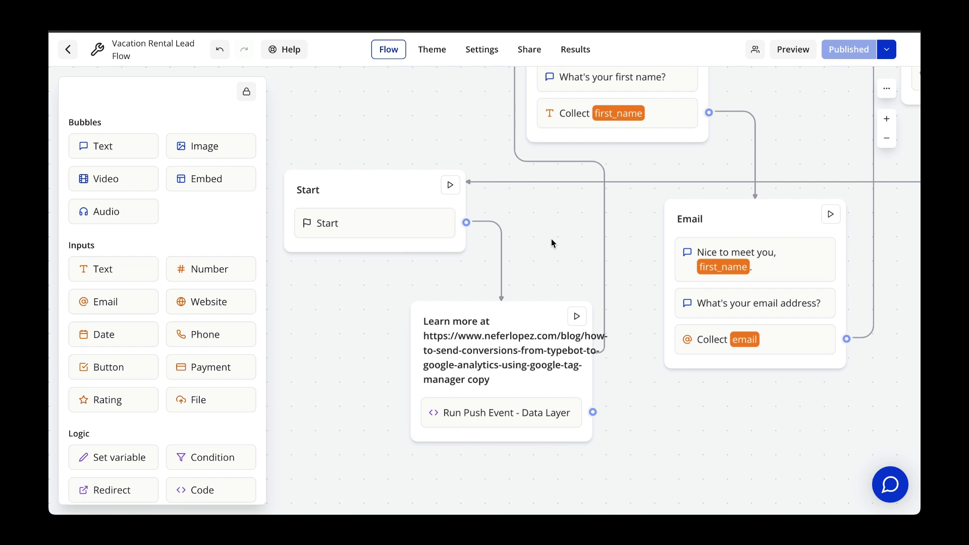
Check the Typebot push block, then review the generate_lead trigger and the existing tags.
{"action": "left_click", "coordinate": [524, 413]}
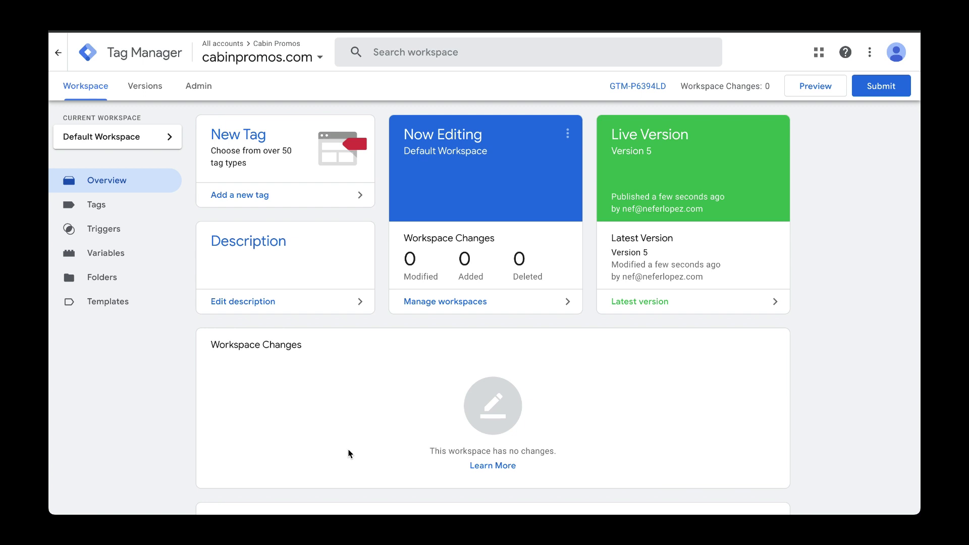
{"action": "left_click", "coordinate": [106, 235]}
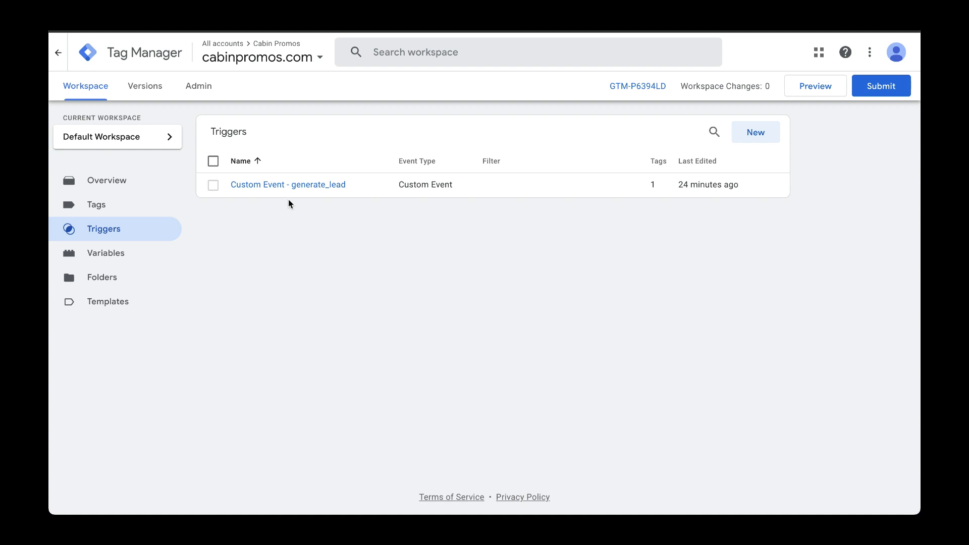
{"action": "left_click", "coordinate": [100, 206]}
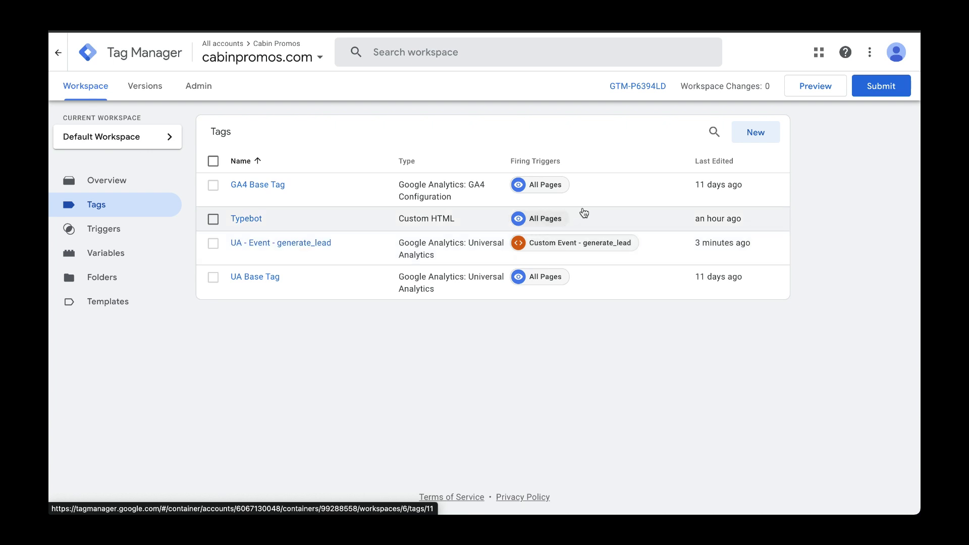
Create GA4 Event tag 'GA4 - Event - generate_lead' on GA4 Base Tag, fired by the generate_lead custom event.
{"action": "left_click", "coordinate": [755, 133]}
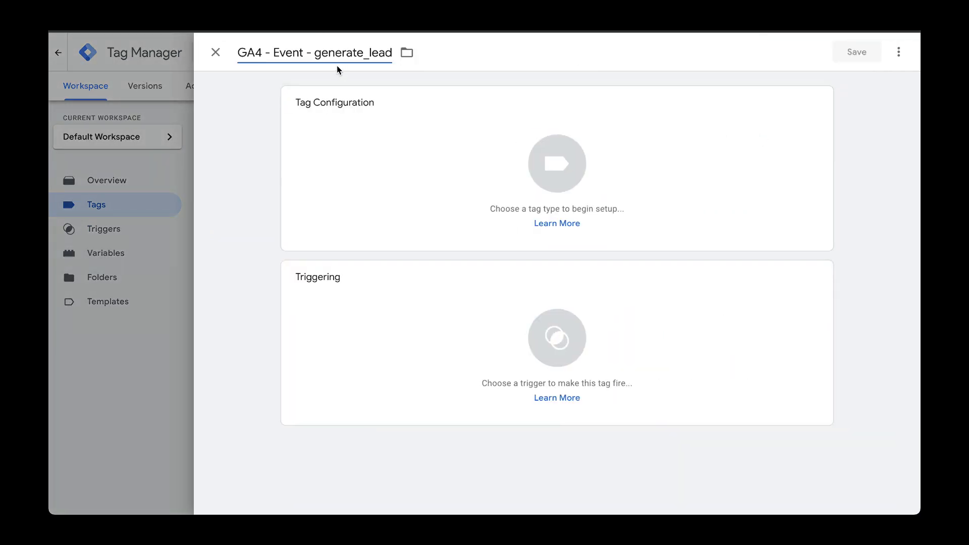
{"action": "left_click", "coordinate": [650, 110]}
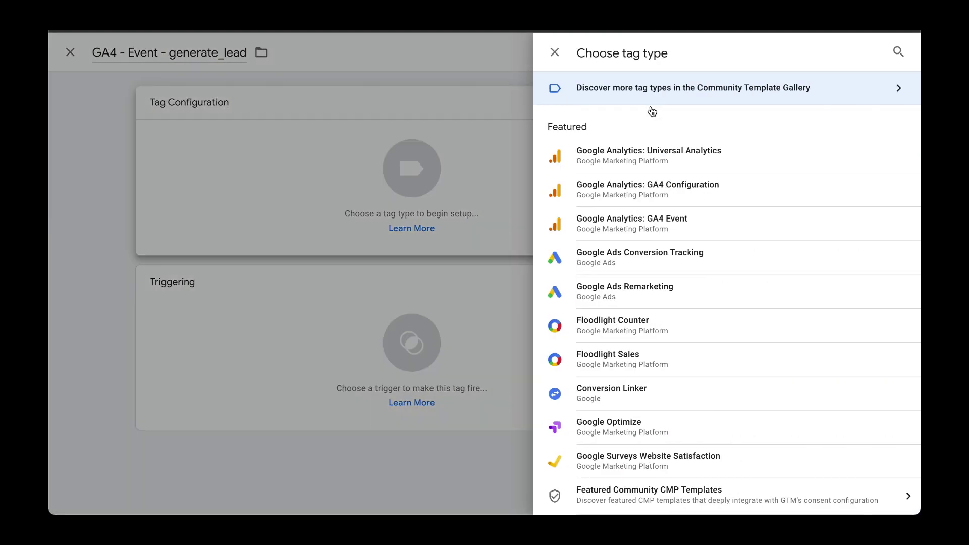
{"action": "left_click", "coordinate": [720, 222]}
{"action": "left_click", "coordinate": [393, 224]}
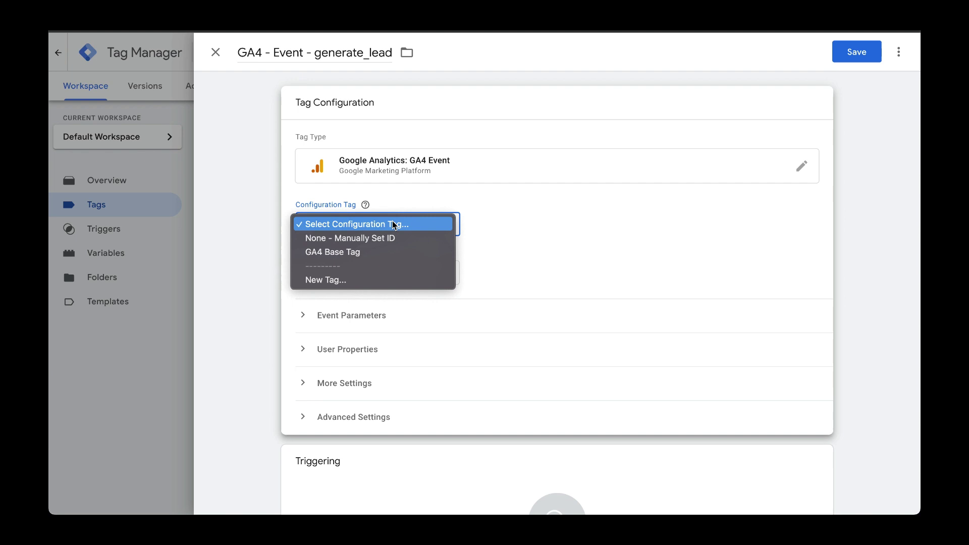
{"action": "left_click", "coordinate": [371, 253]}
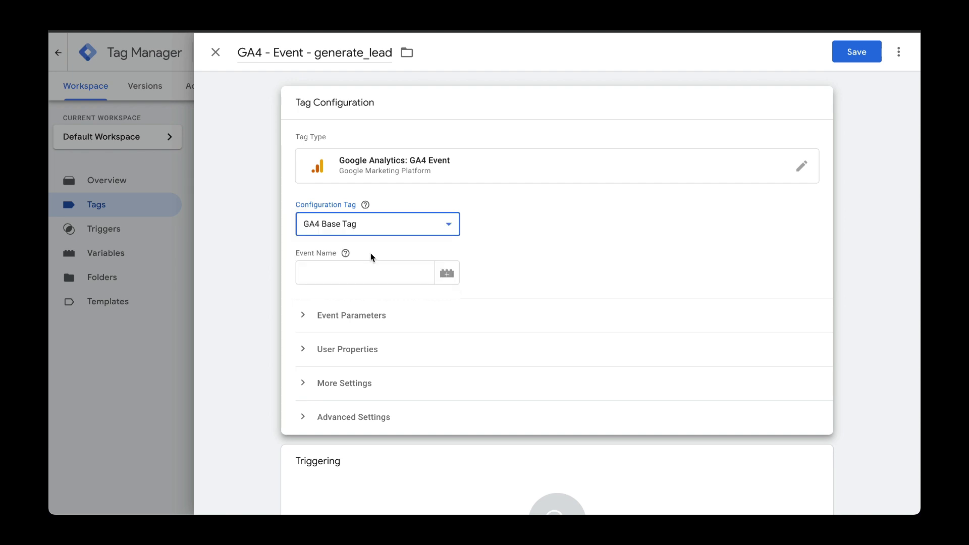
{"action": "left_click", "coordinate": [322, 272]}
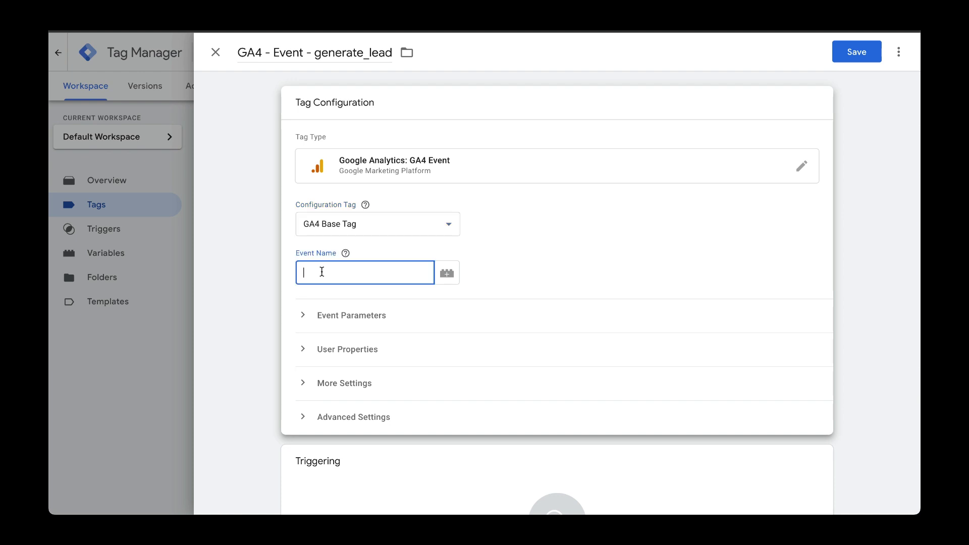
{"action": "type", "text": "generate"}
{"action": "type", "text": "_lead"}
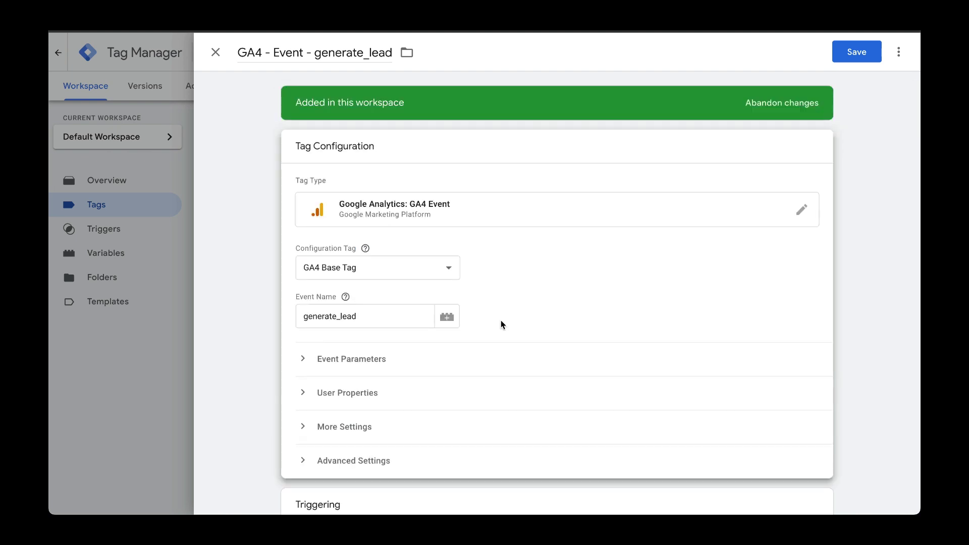
{"action": "scroll", "coordinate": [500, 321], "scroll_direction": "down", "scroll_amount": 2}
{"action": "scroll", "coordinate": [500, 320], "scroll_direction": "down", "scroll_amount": 1}
{"action": "left_click", "coordinate": [407, 385]}
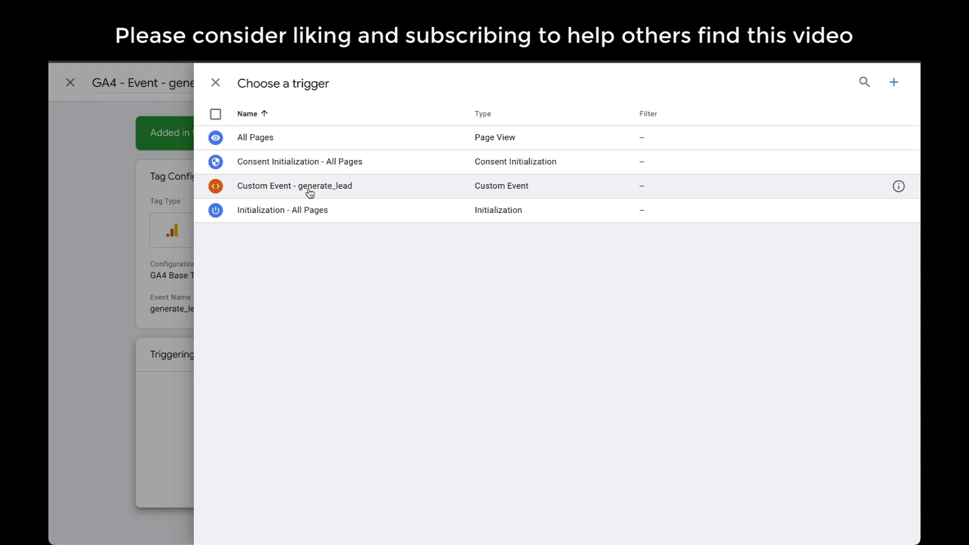
{"action": "left_click", "coordinate": [325, 190]}
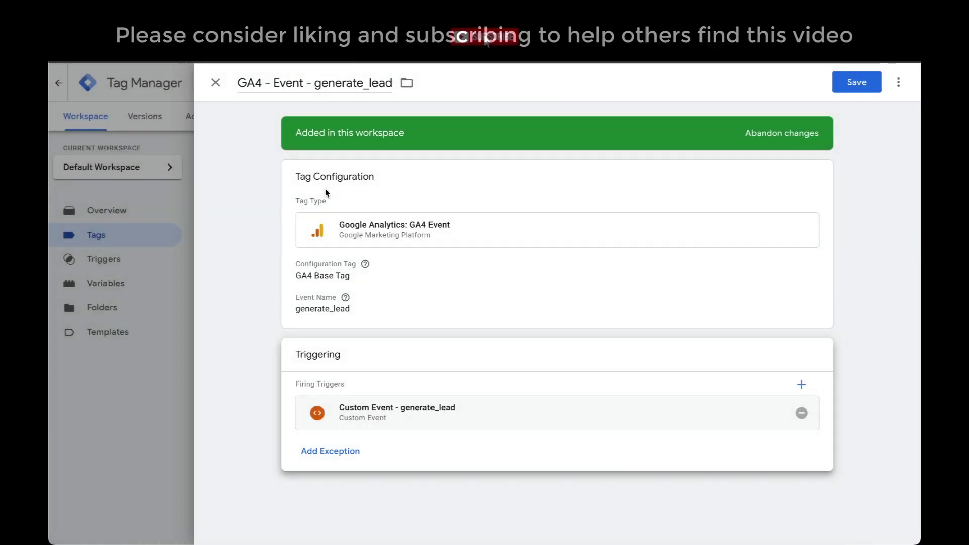
{"action": "left_click", "coordinate": [877, 84]}
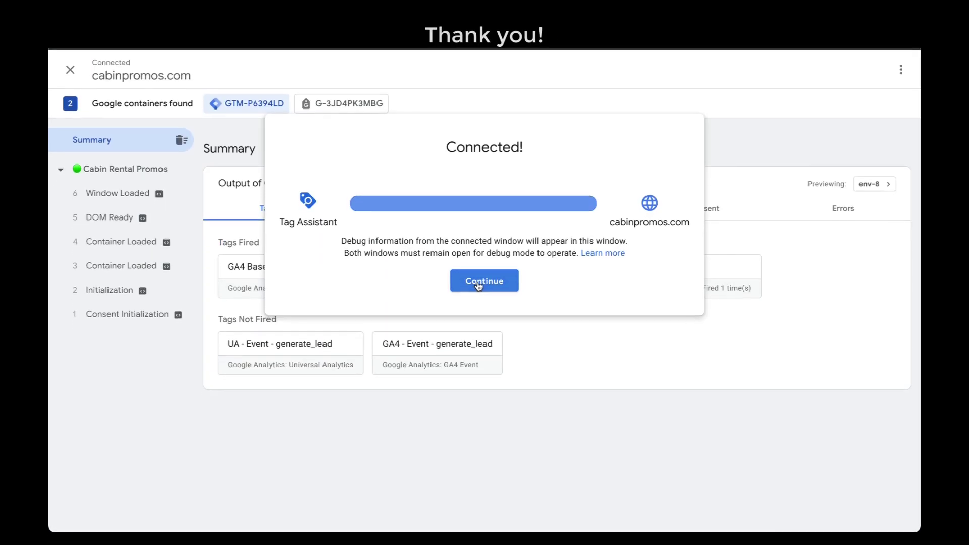
Preview cabinpromos.com in Tag Assistant and open the site's chatbot to fire generate_lead.
{"action": "left_click", "coordinate": [484, 286]}
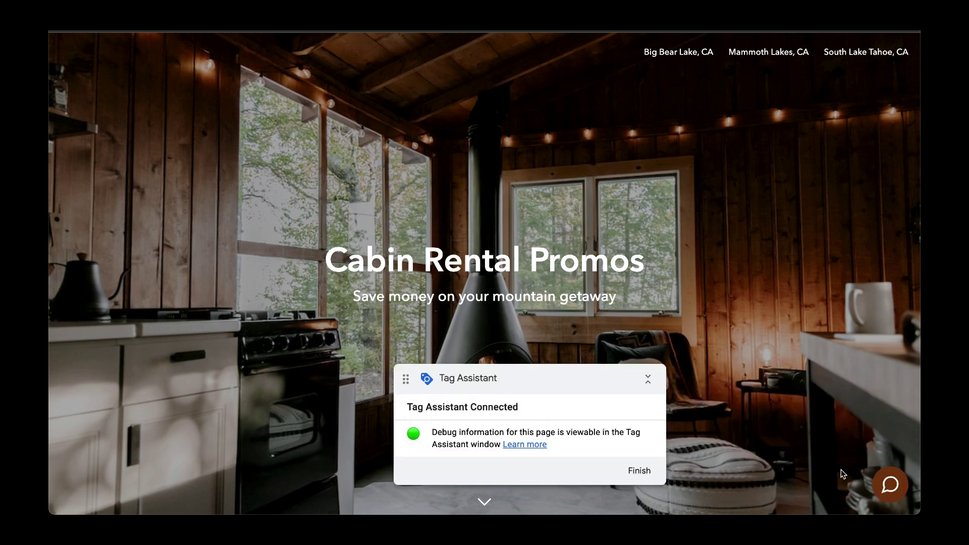
{"action": "left_click", "coordinate": [892, 486]}
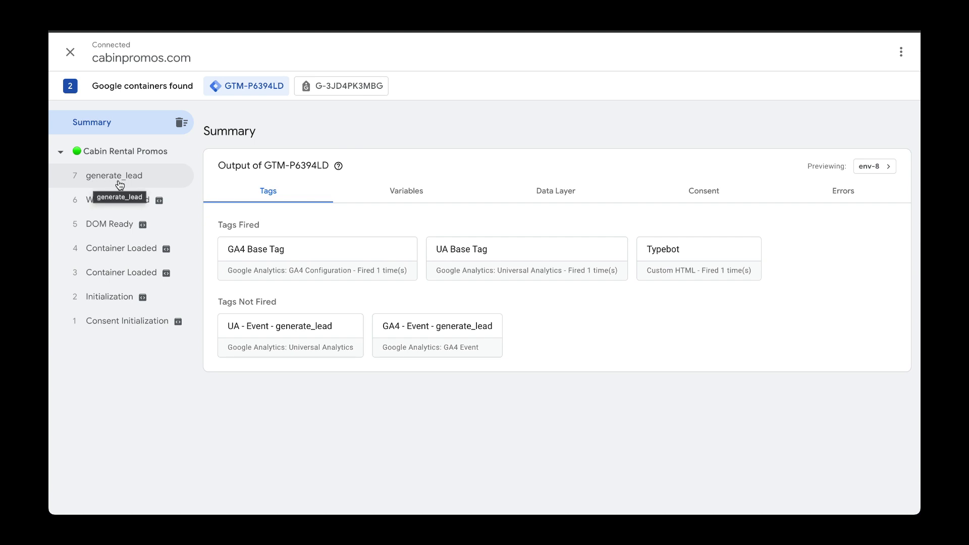
Inspect the generate_lead event's data layer values and fired tags in Tag Assistant.
{"action": "left_click", "coordinate": [120, 183]}
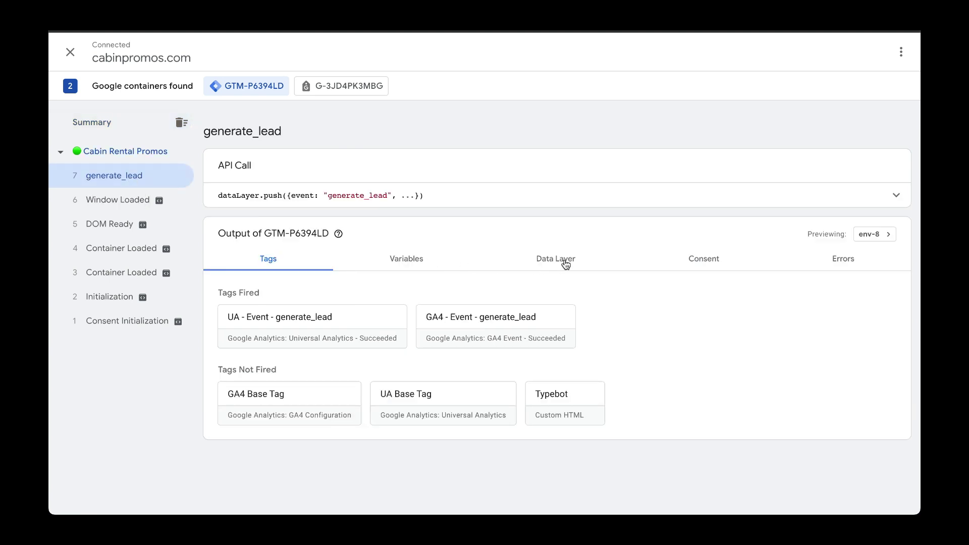
{"action": "left_click", "coordinate": [565, 264]}
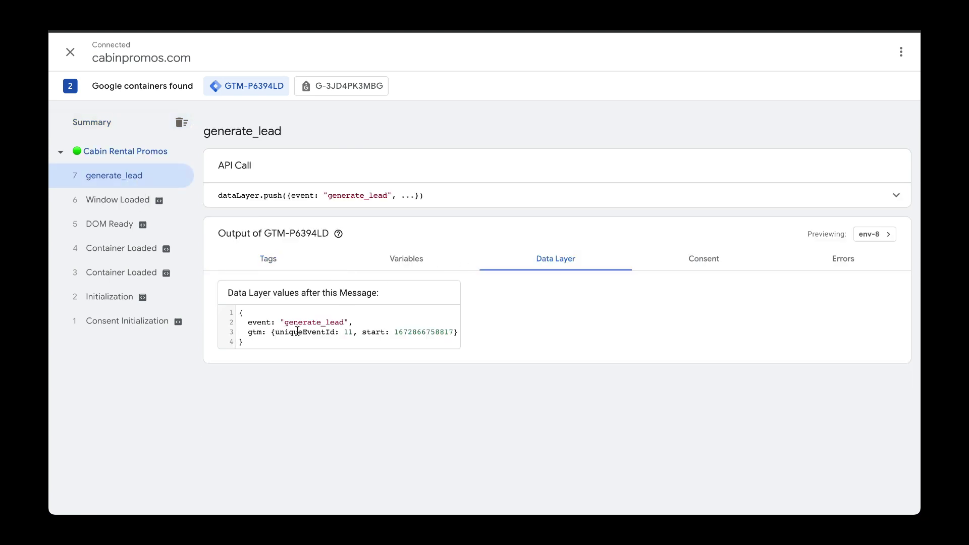
{"action": "left_click", "coordinate": [277, 262]}
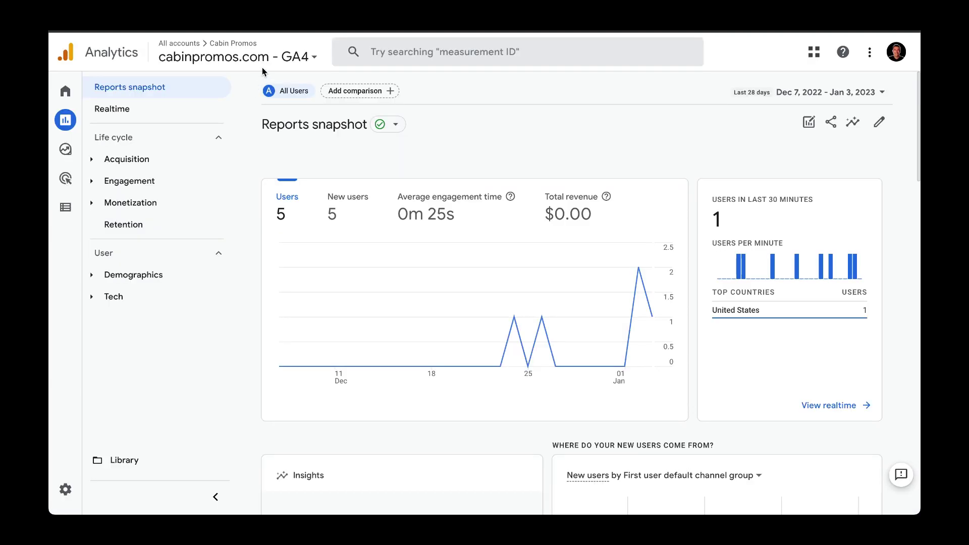
Open the GA4 Realtime report to see generate_lead event and conversion counts.
{"action": "left_click", "coordinate": [122, 114]}
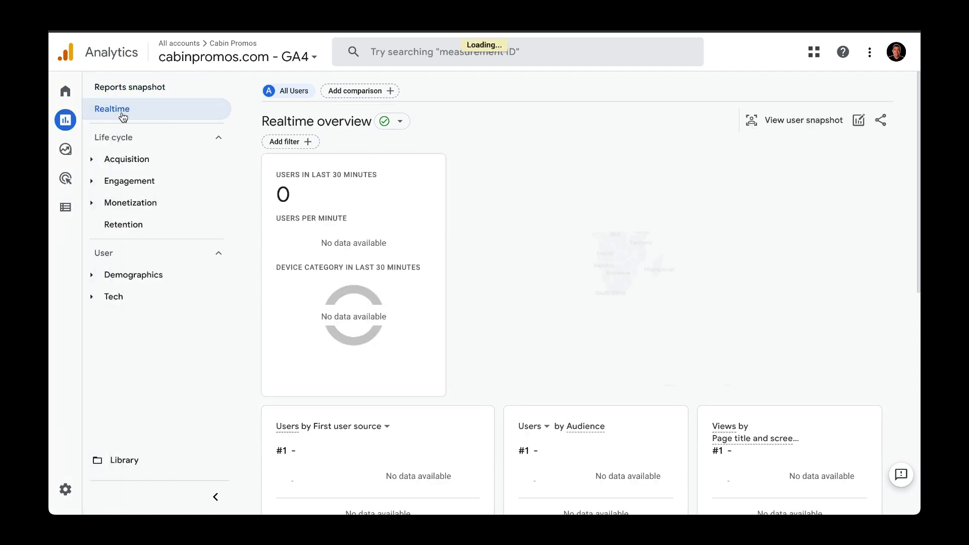
{"action": "scroll", "coordinate": [407, 396], "scroll_direction": "down", "scroll_amount": 1}
{"action": "scroll", "coordinate": [407, 396], "scroll_direction": "down", "scroll_amount": 5}
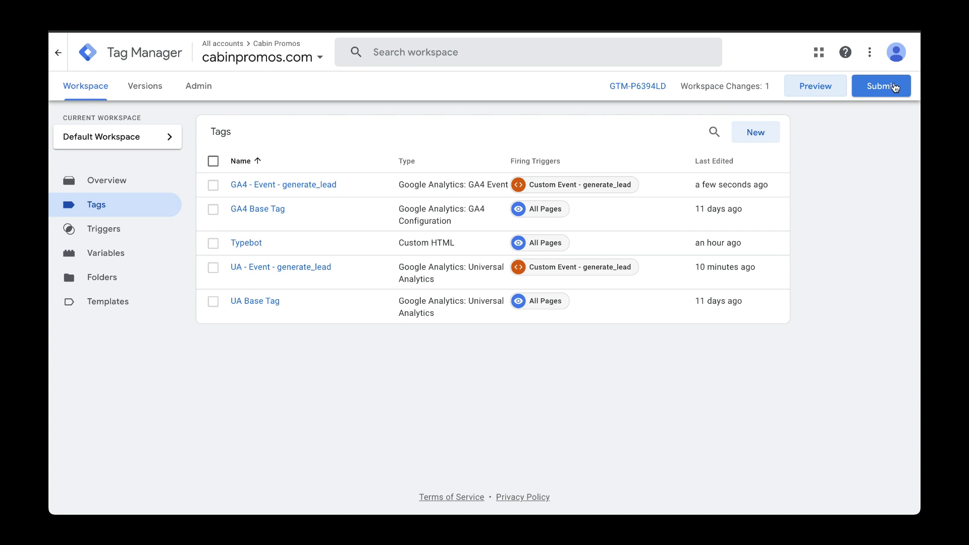
Publish a new version described as the Typebot generate_lead capture sent to GA4.
{"action": "left_click", "coordinate": [894, 87]}
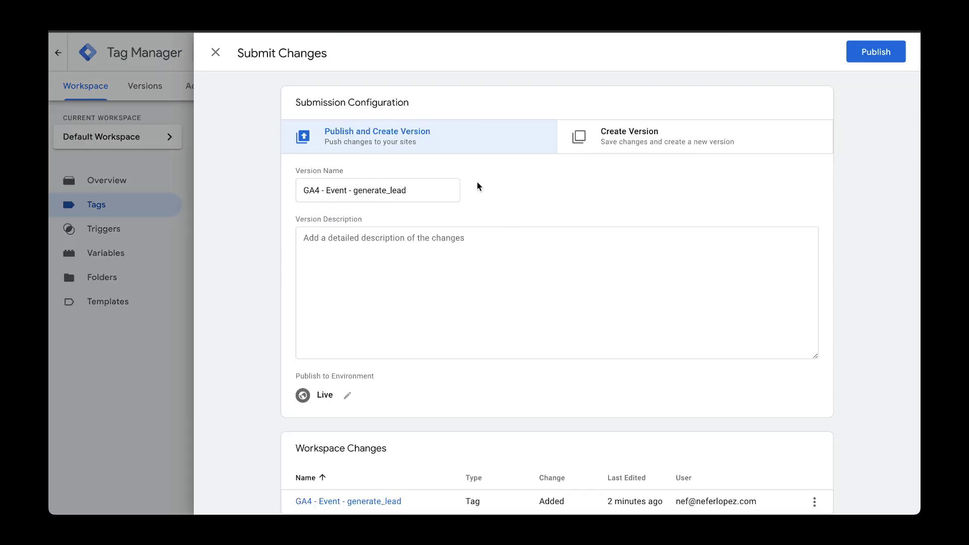
{"action": "left_click", "coordinate": [326, 249]}
{"action": "type", "text": "Capture Typebot generate_lead event with Custom Event trigger and send to GA4 as an event."}
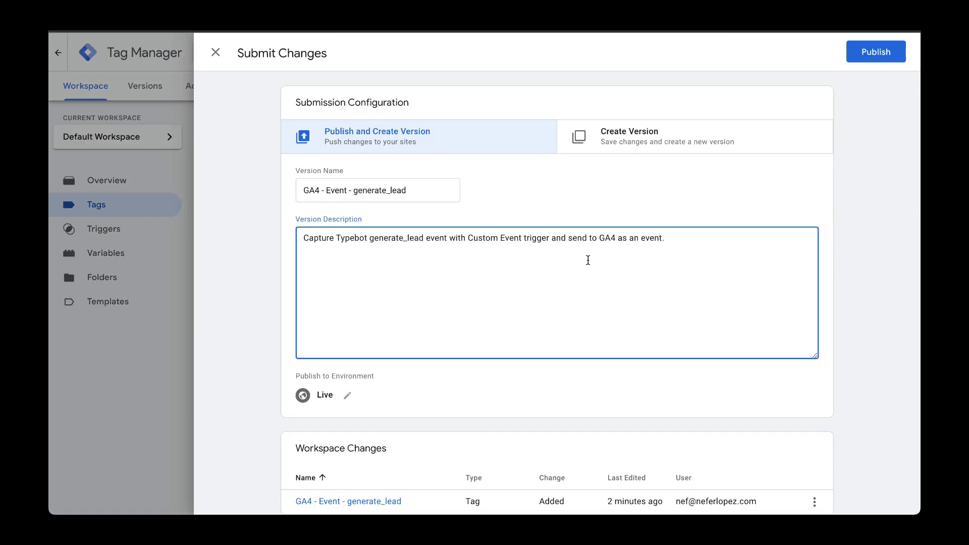
{"action": "left_click", "coordinate": [873, 55]}
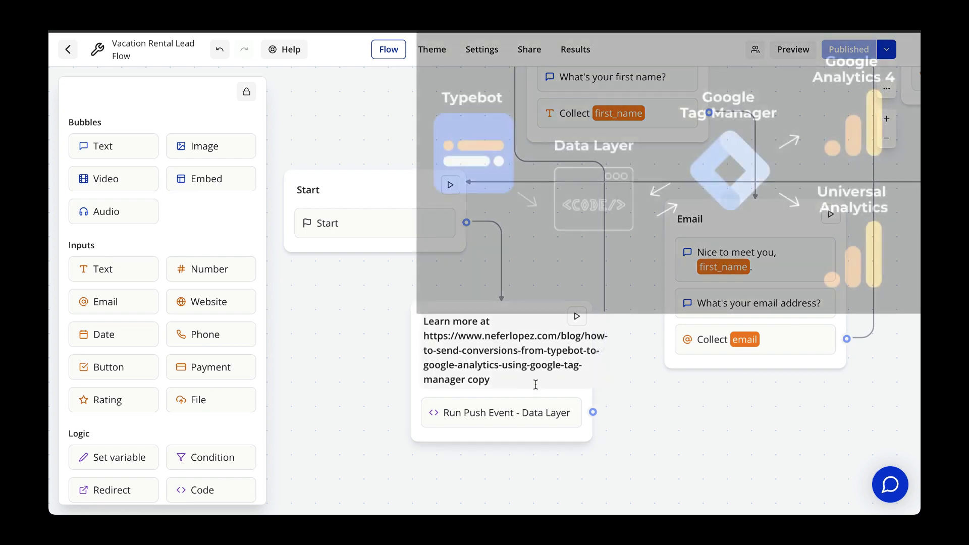
Open the Run Push Event - Data Layer block's settings to reveal its code.
{"action": "left_click", "coordinate": [533, 411]}
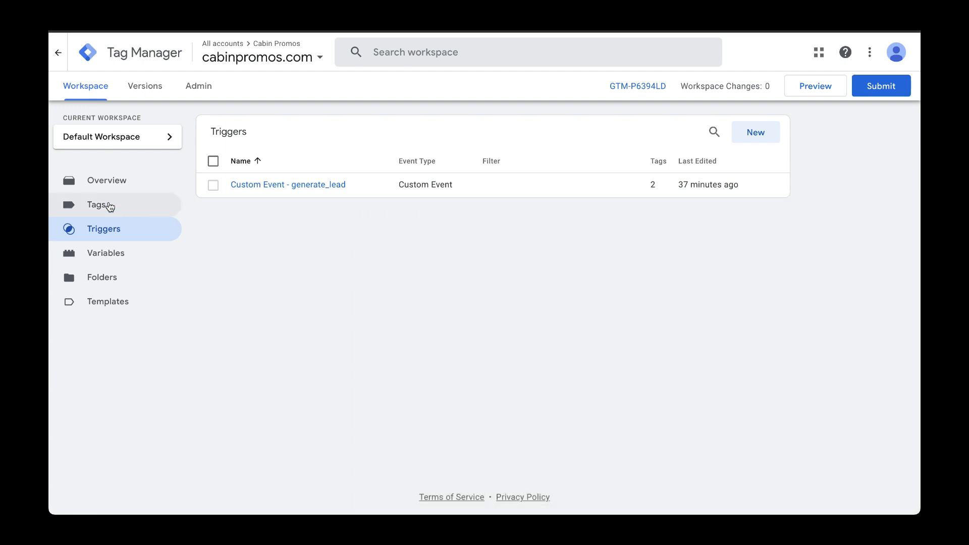
Return to the Tags list from the Tag Manager sidebar.
{"action": "left_click", "coordinate": [110, 207]}
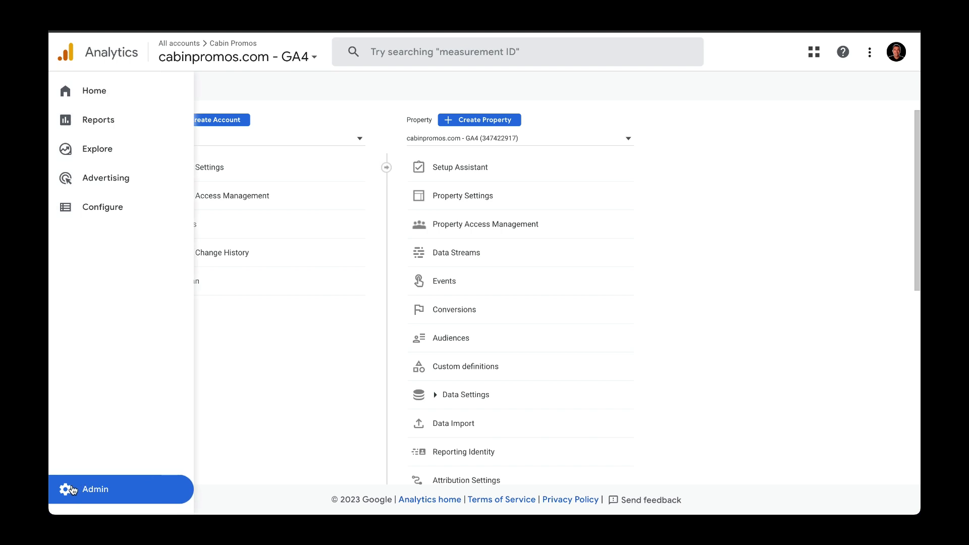
Check generate_lead in GA4 Conversions, then open Universal Analytics' Lead Submission goal.
{"action": "left_click", "coordinate": [461, 311]}
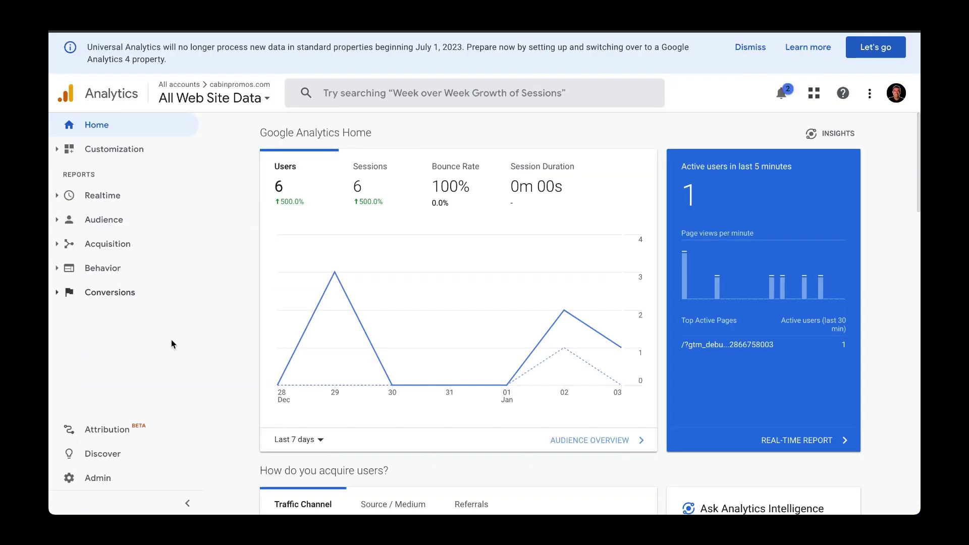
{"action": "left_click", "coordinate": [108, 479]}
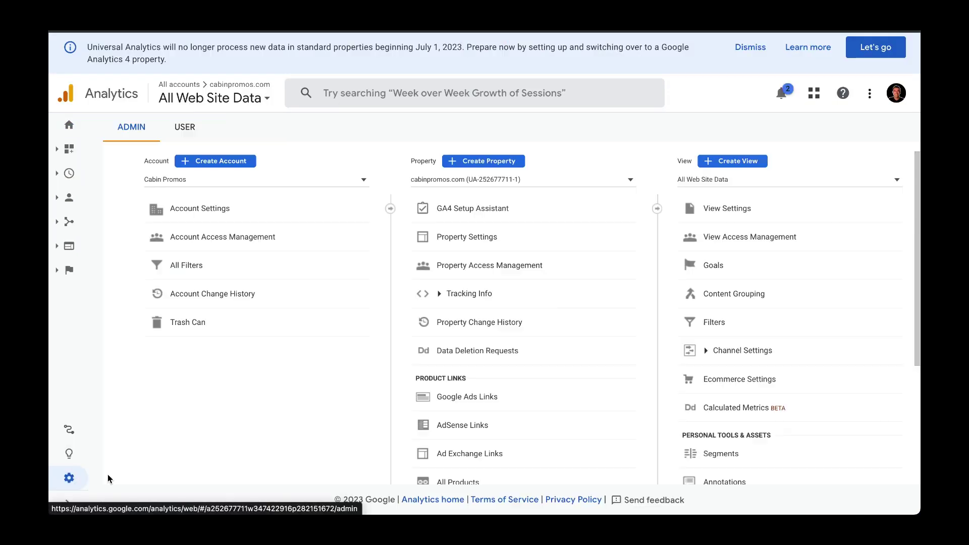
{"action": "left_click", "coordinate": [727, 265]}
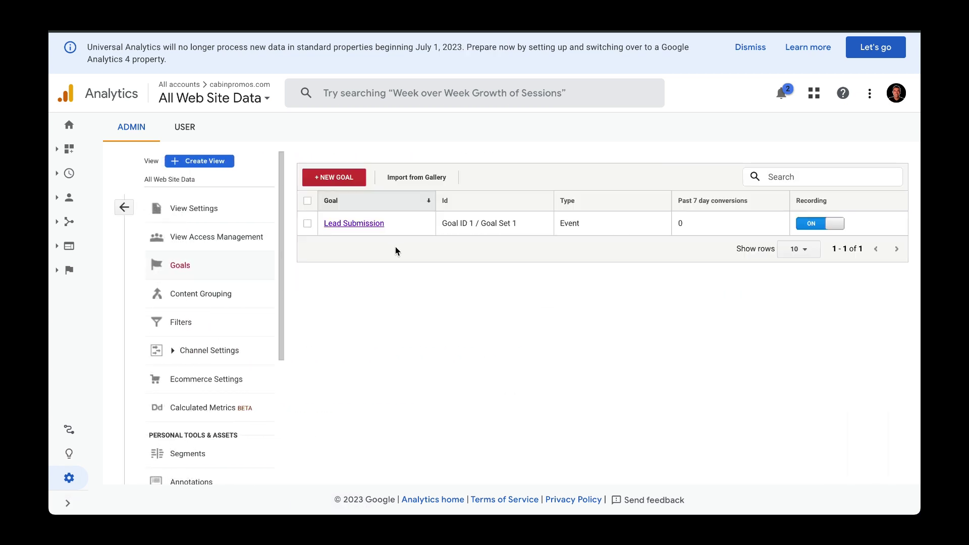
{"action": "left_click", "coordinate": [359, 225]}
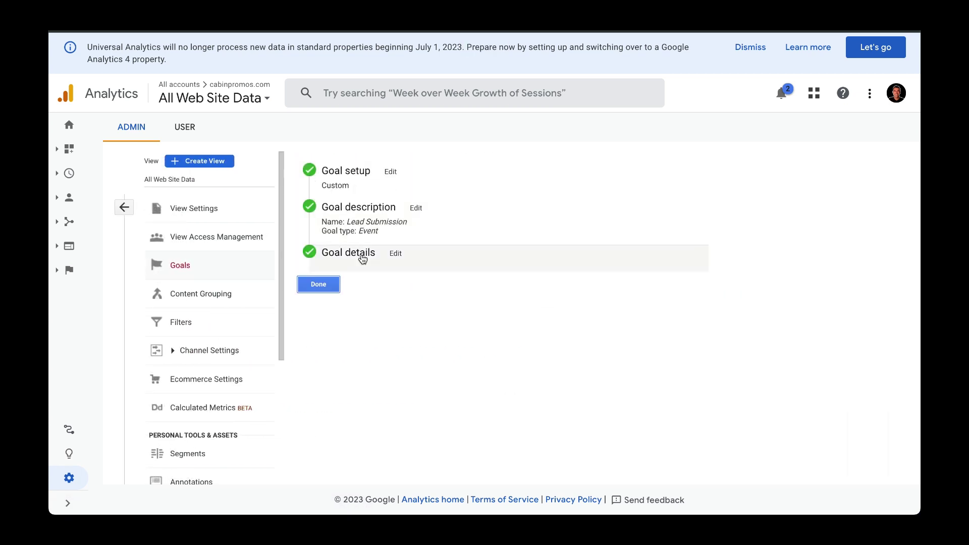